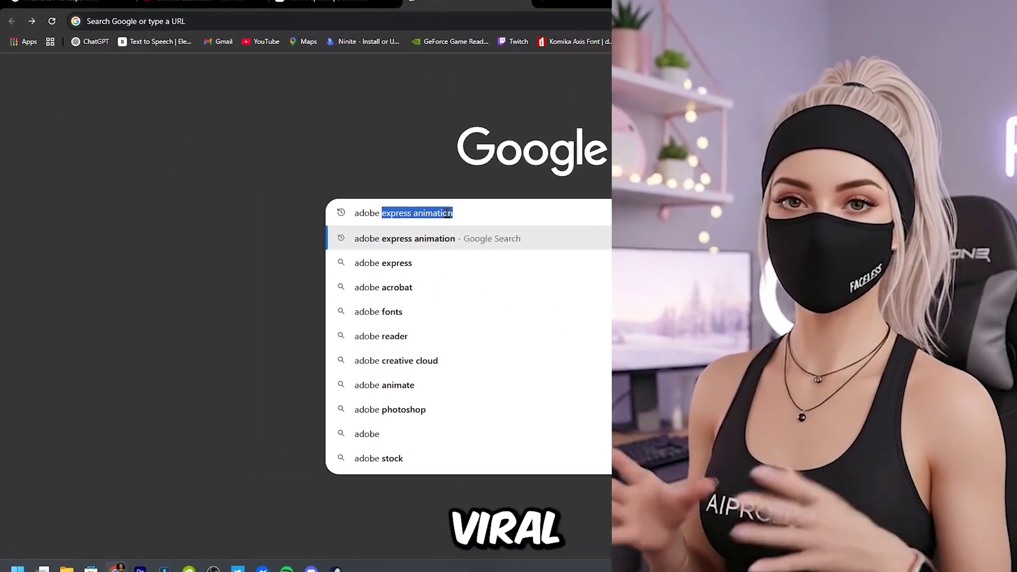
- Search for 'adobe express animation' and open the 'Free Animation Maker: Generate Animated Videos Online' result
key(Return)
scroll(213, 316, down, 5)
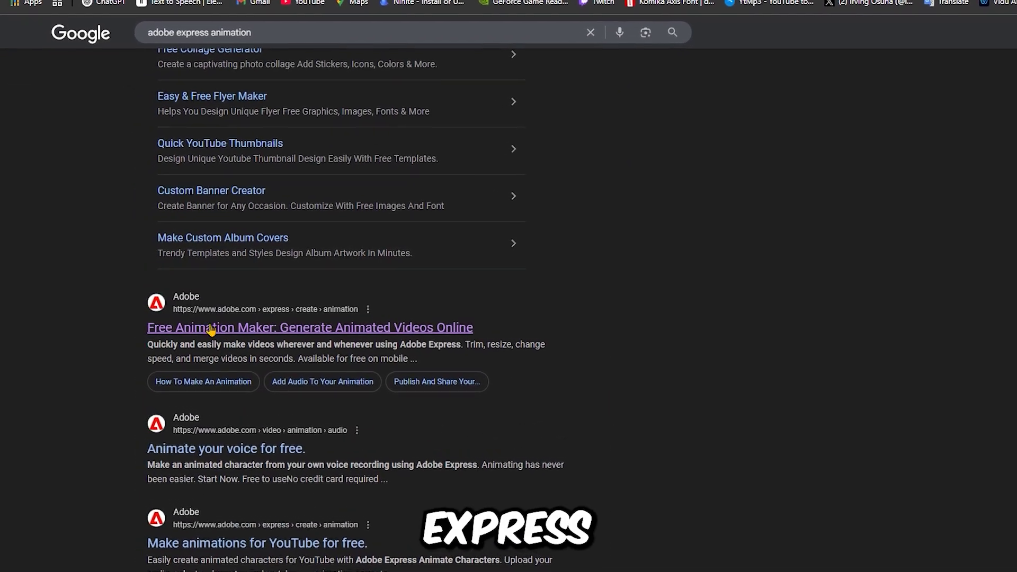
click(189, 329)
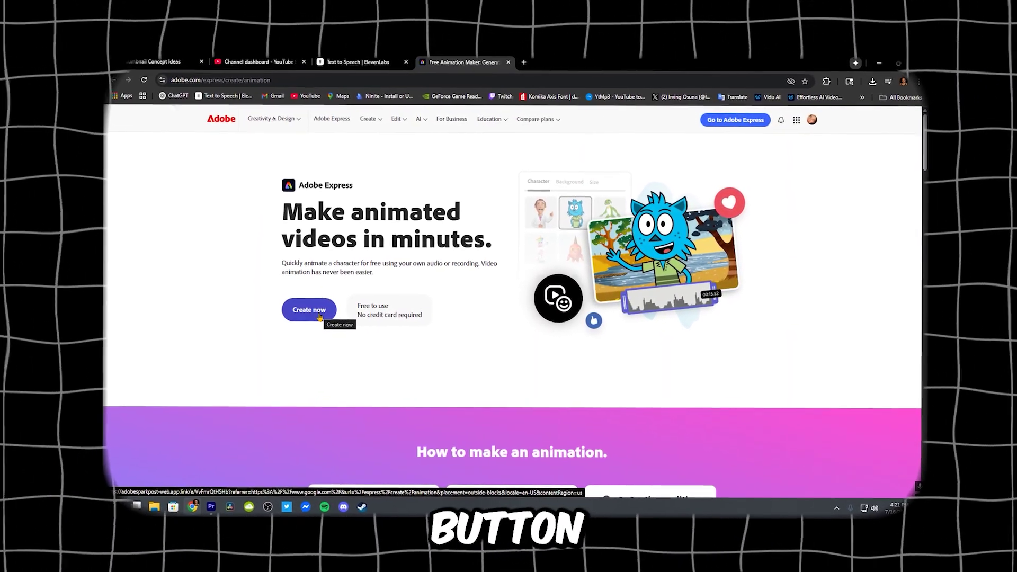
- Choose Create now, then pick Animate from Audio under Video Quick Actions
click(320, 317)
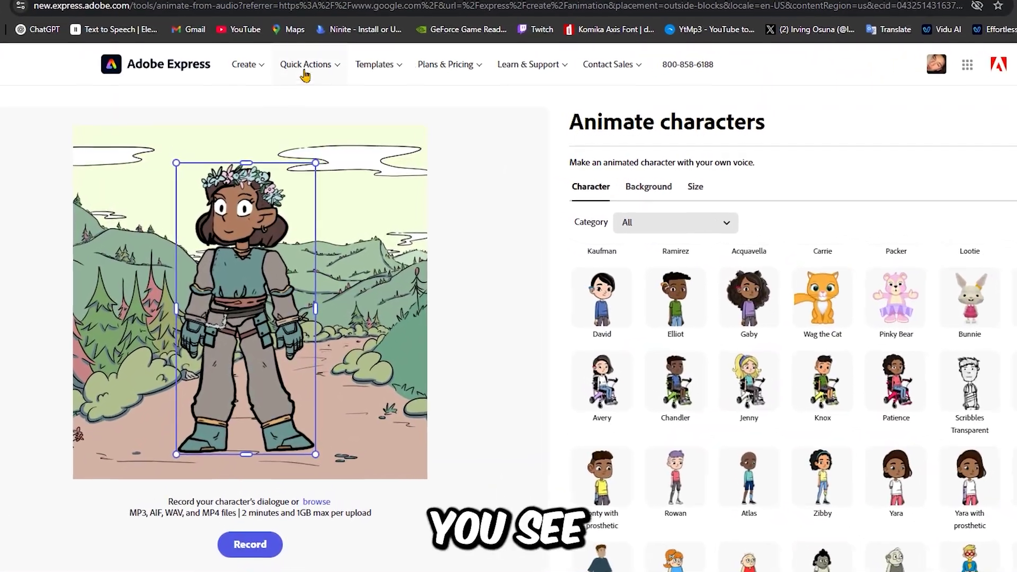
click(305, 66)
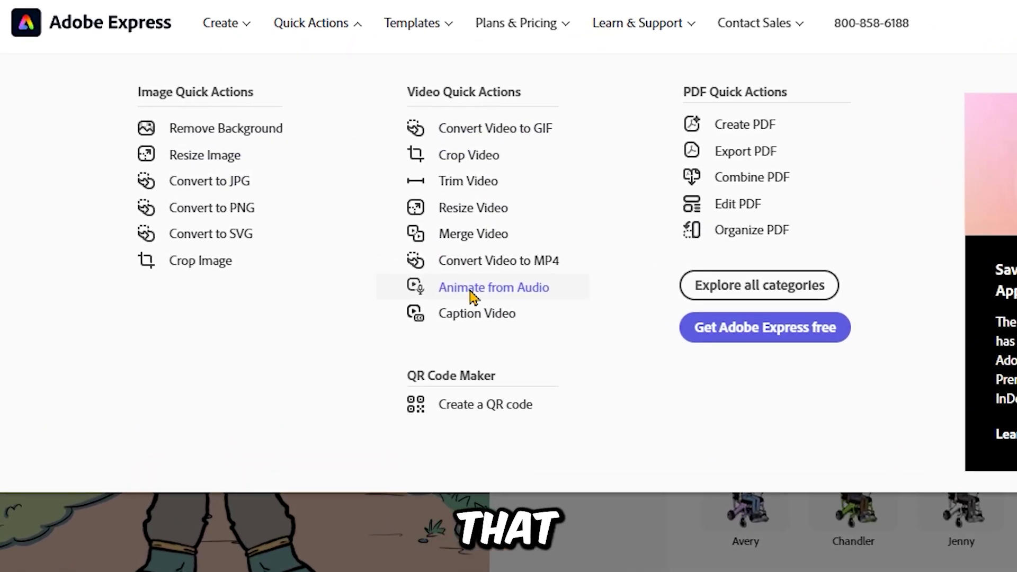
click(473, 293)
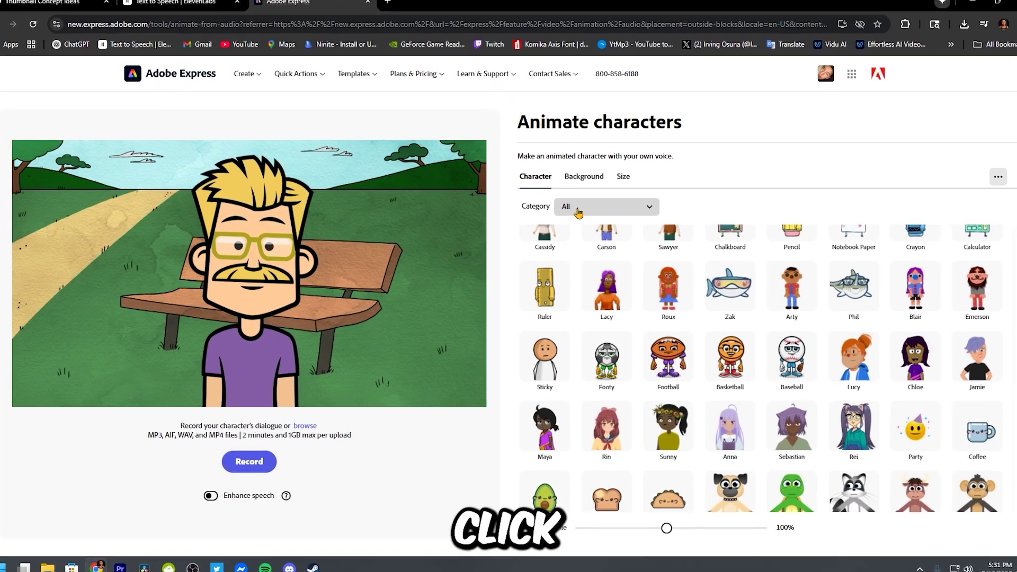
- Browse the character categories and select the round-headed stick figure Sticky
click(577, 211)
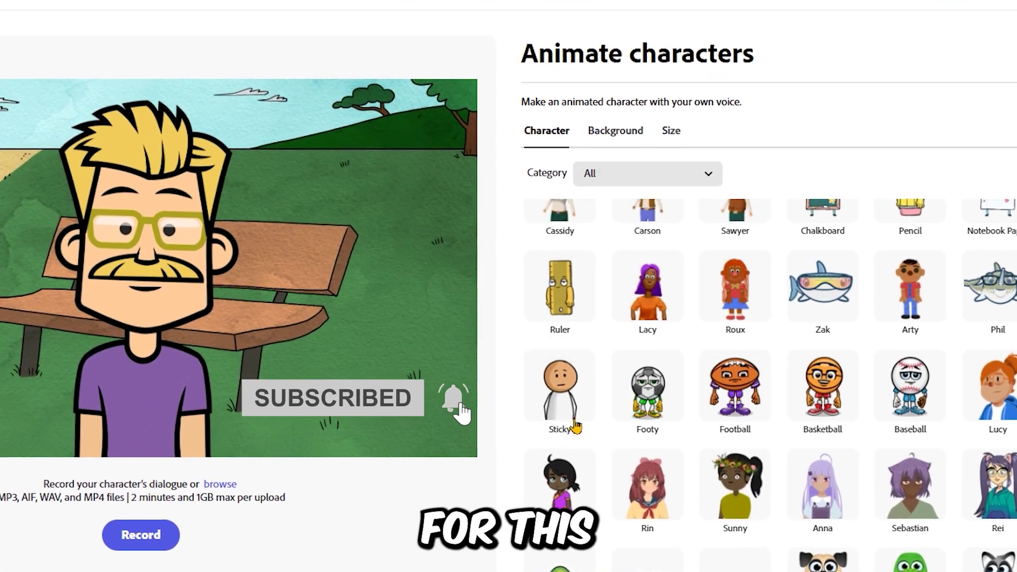
click(575, 424)
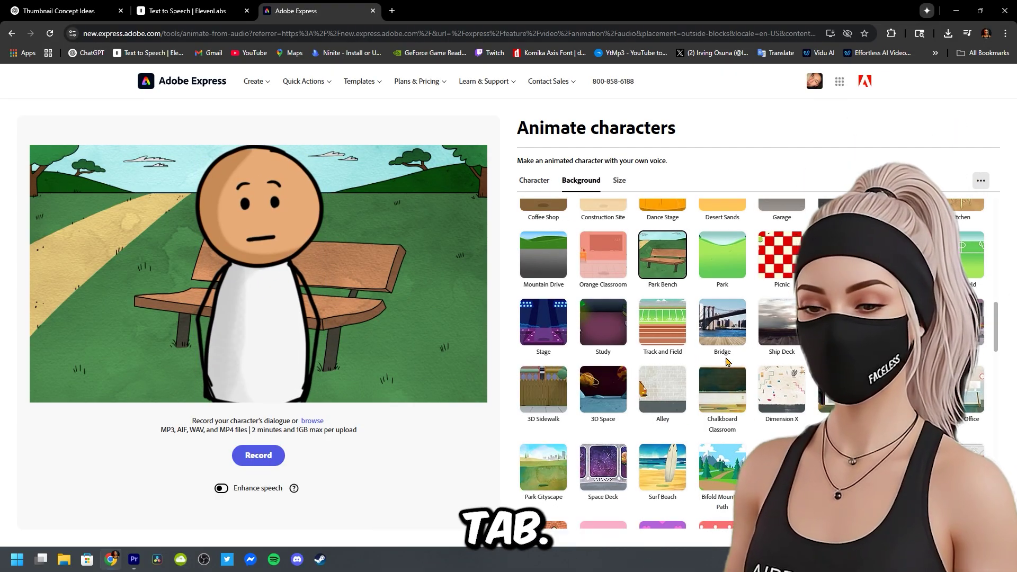
- Replace the park-bench backdrop with the City Night Blue skyline background
click(841, 413)
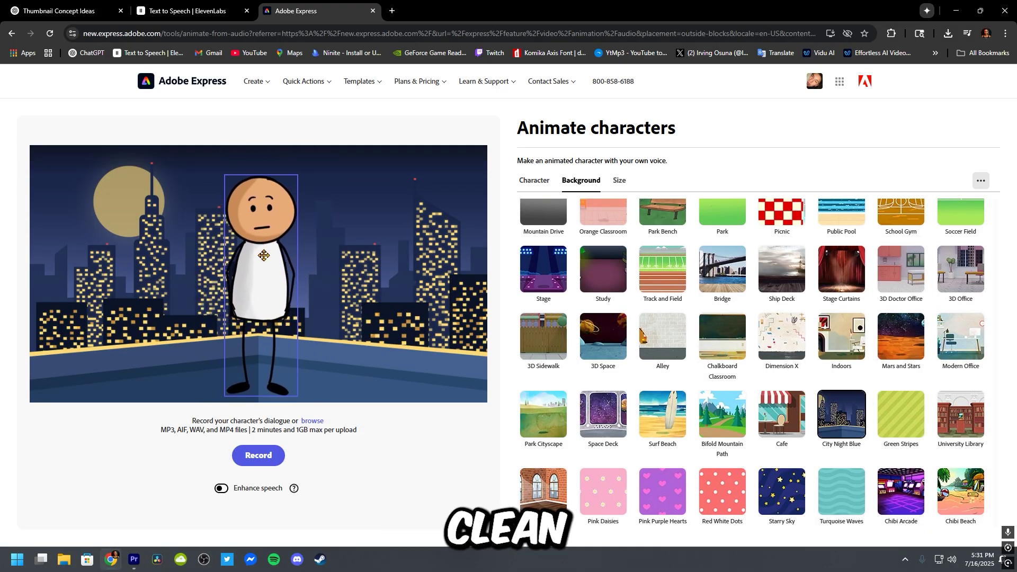
- Set the aspect ratio to YouTube, try Shorts, then settle on Landscape 16:9 (1920 x 1080)
click(620, 181)
click(610, 207)
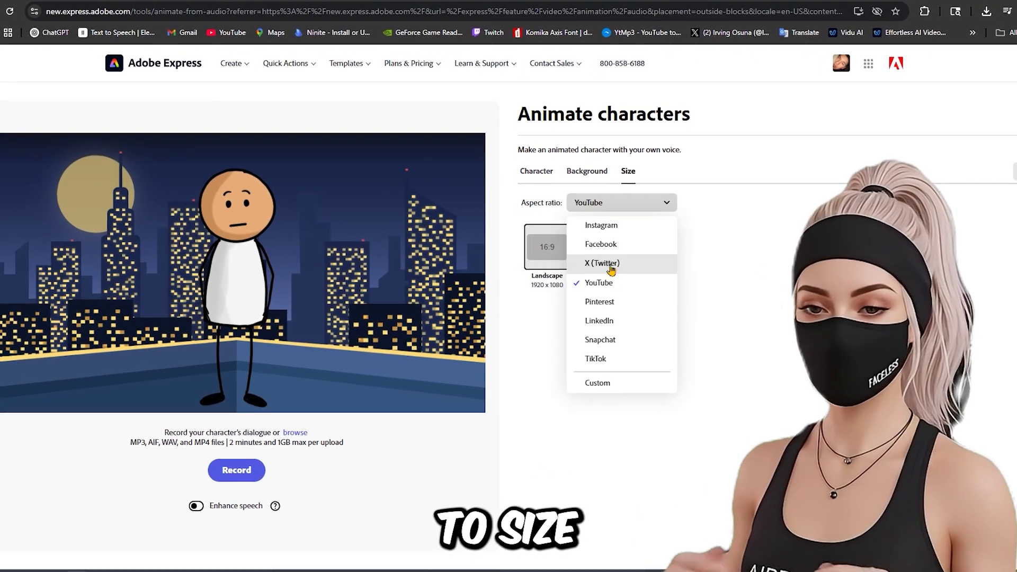
click(617, 382)
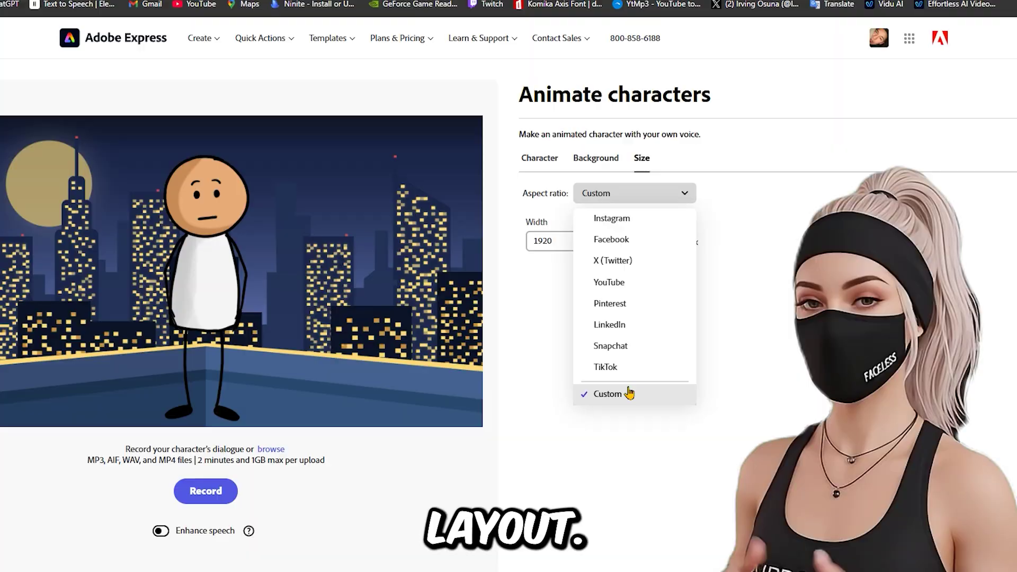
click(628, 392)
click(641, 195)
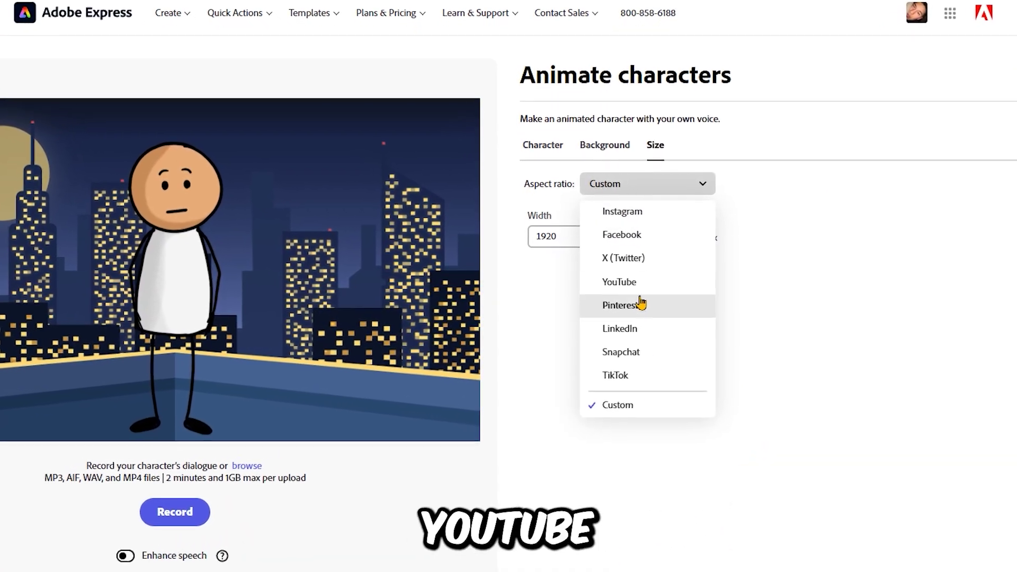
click(619, 282)
click(626, 234)
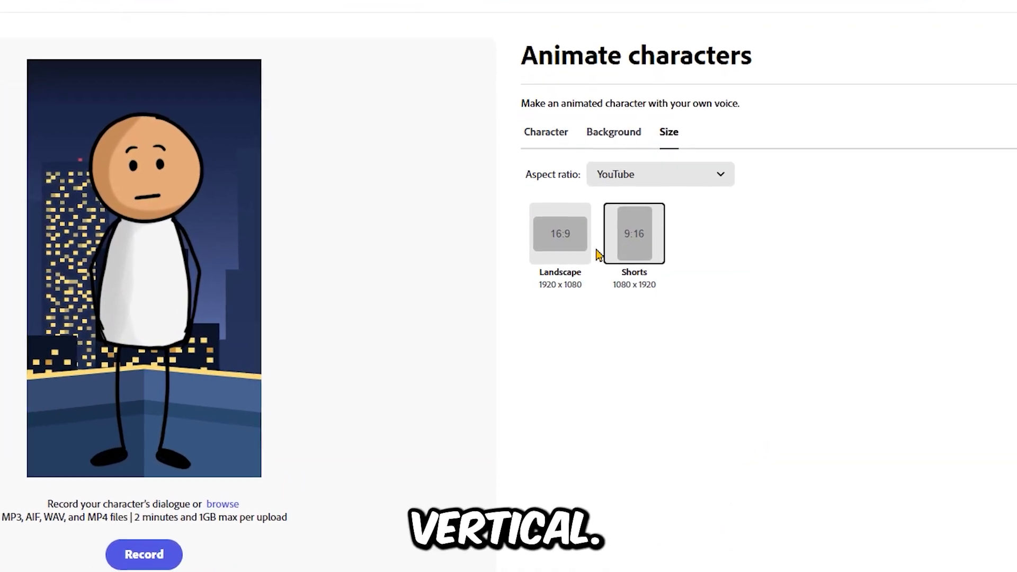
click(573, 250)
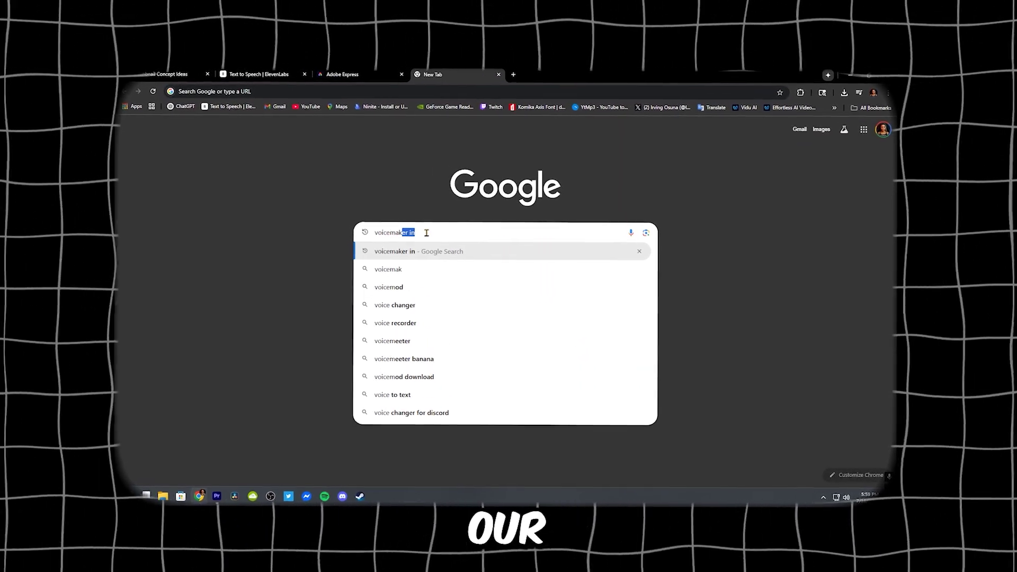
- Search Google for 'voicemaker' and open the voicemaker.in website
text(er)
key(Return)
scroll(241, 296, down, 2)
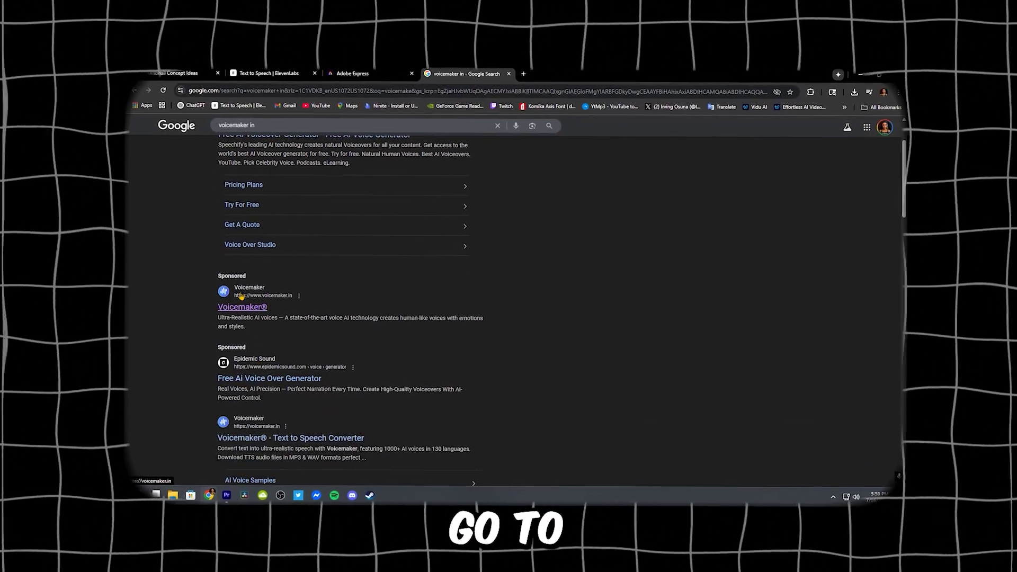
click(242, 307)
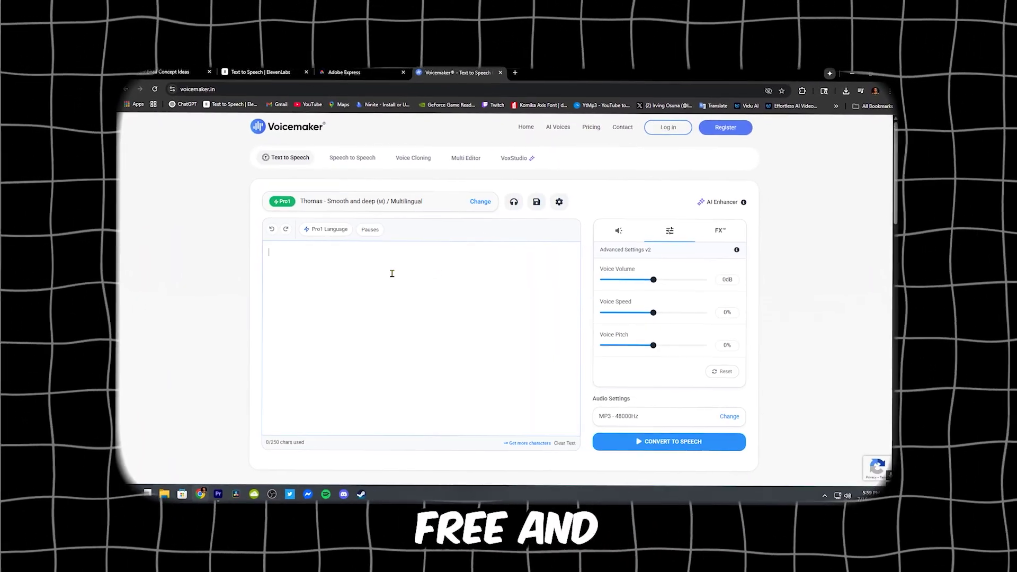
- Log in to Voicemaker with a Google account and check the signed-in account
click(668, 127)
click(488, 168)
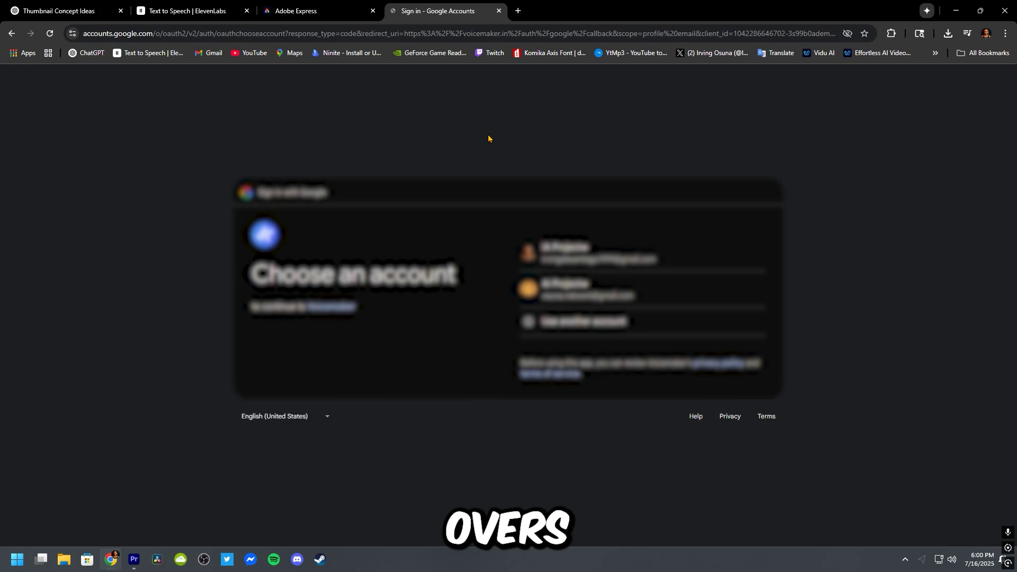
click(562, 261)
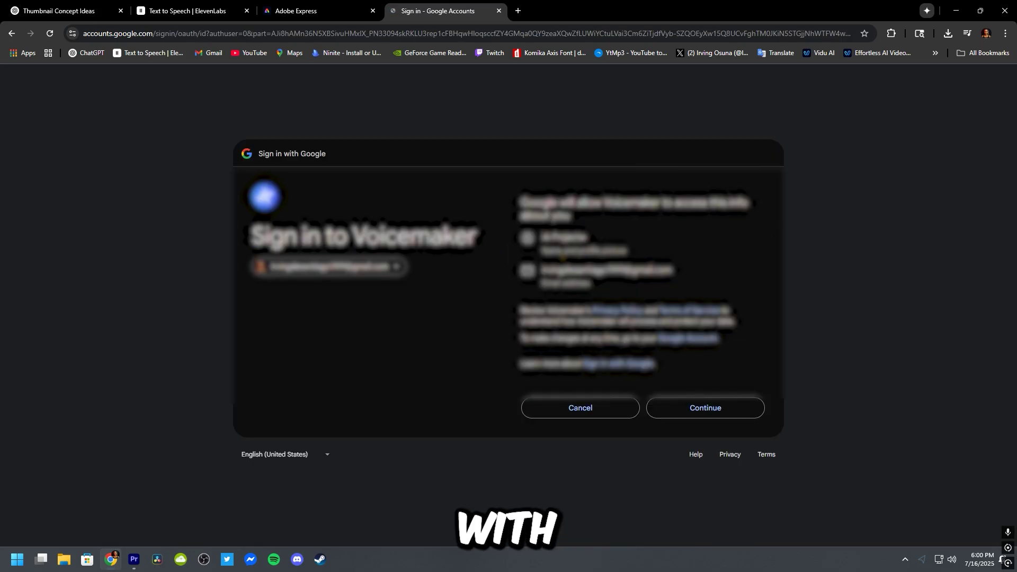
click(684, 408)
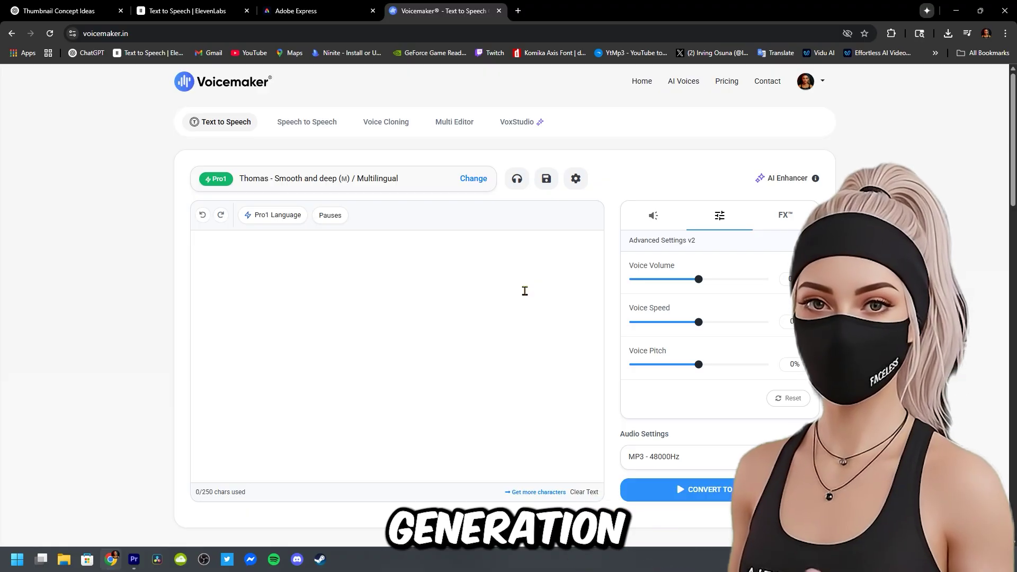
click(822, 82)
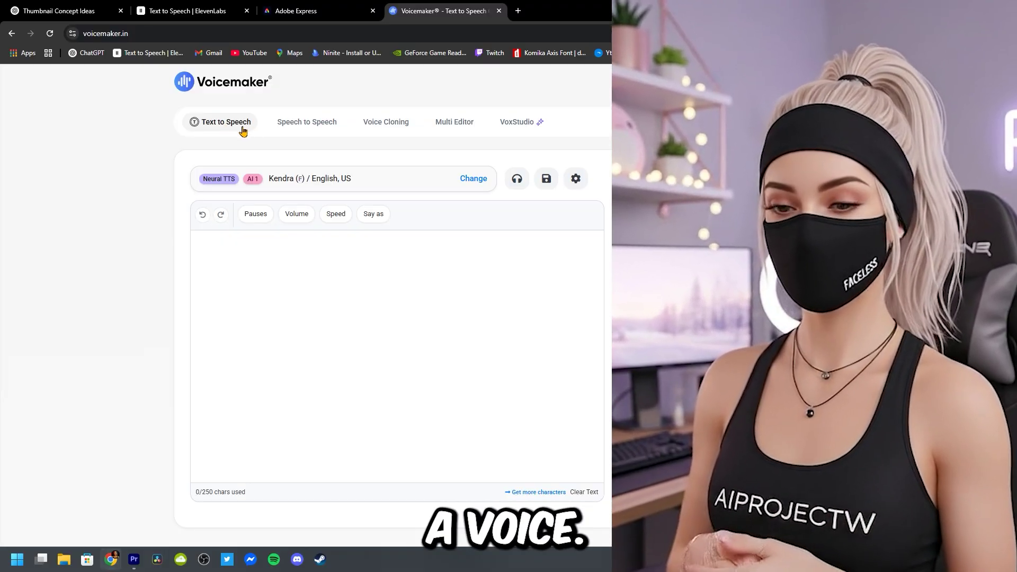
- Preview the Justin and Kevin child voices and select Kevin, a US English male child voice
click(474, 180)
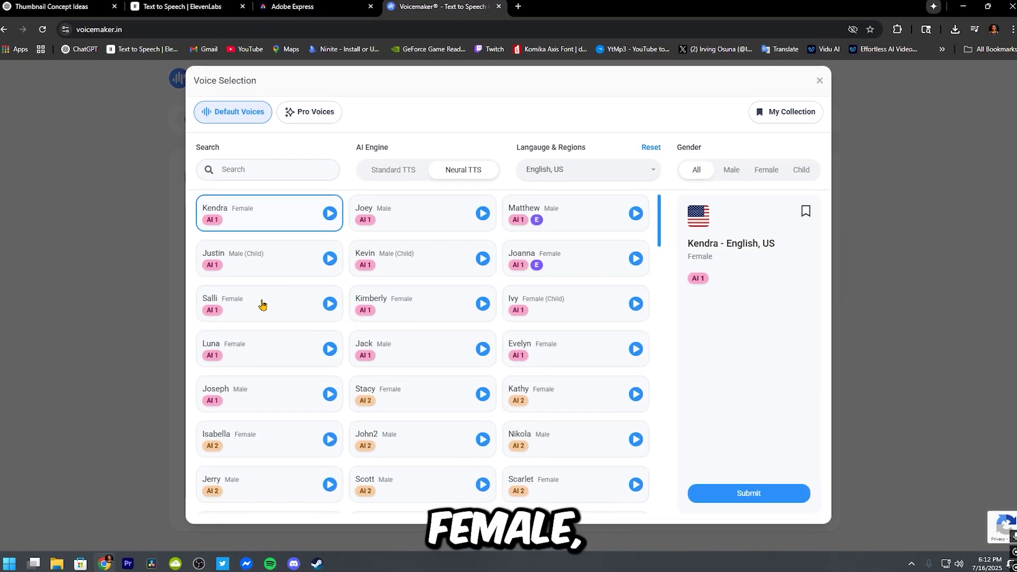
click(322, 258)
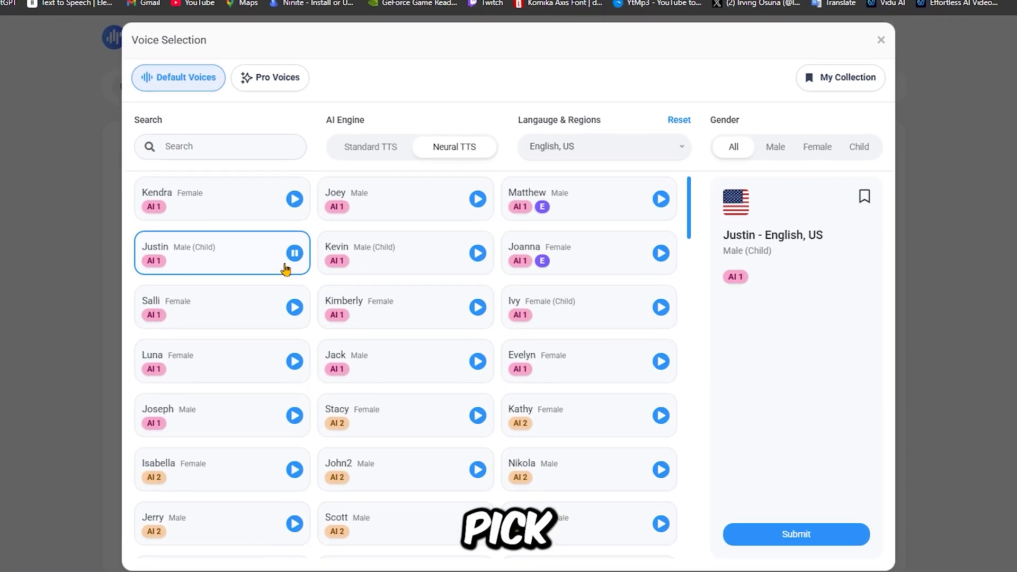
click(477, 253)
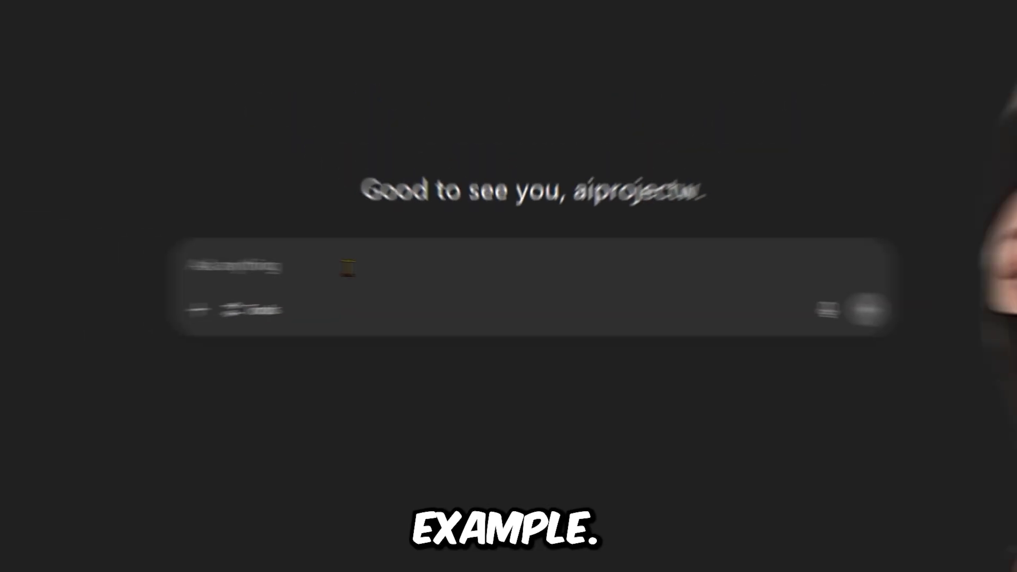
- Ask ChatGPT for 5 funny, relatable voiceover skits that are short and punchy
text(i need )
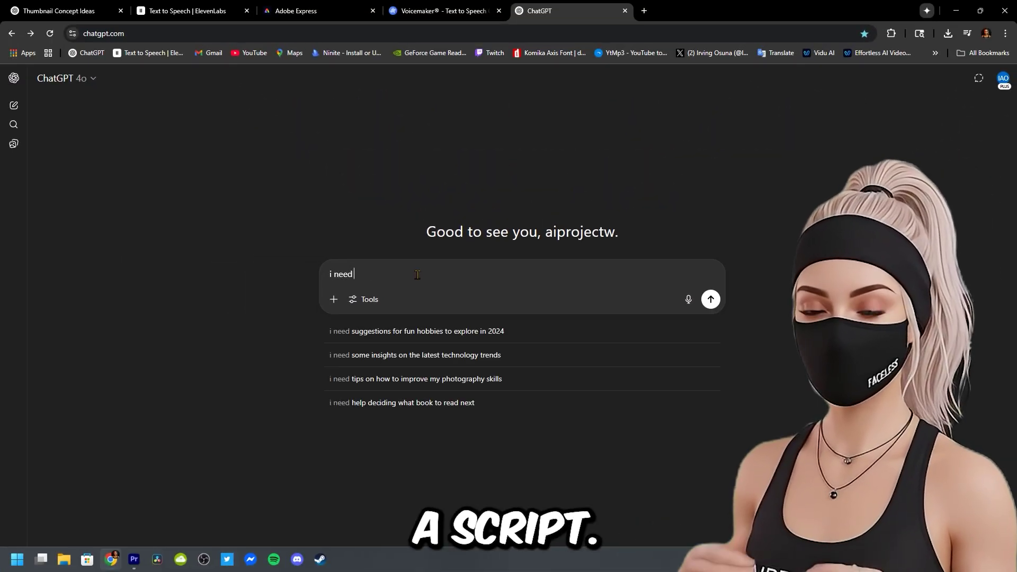
text(a prompt)
key(BackSpace)
key(BackSpace)
key(BackSpace)
key(BackSpace)
text(rompt)
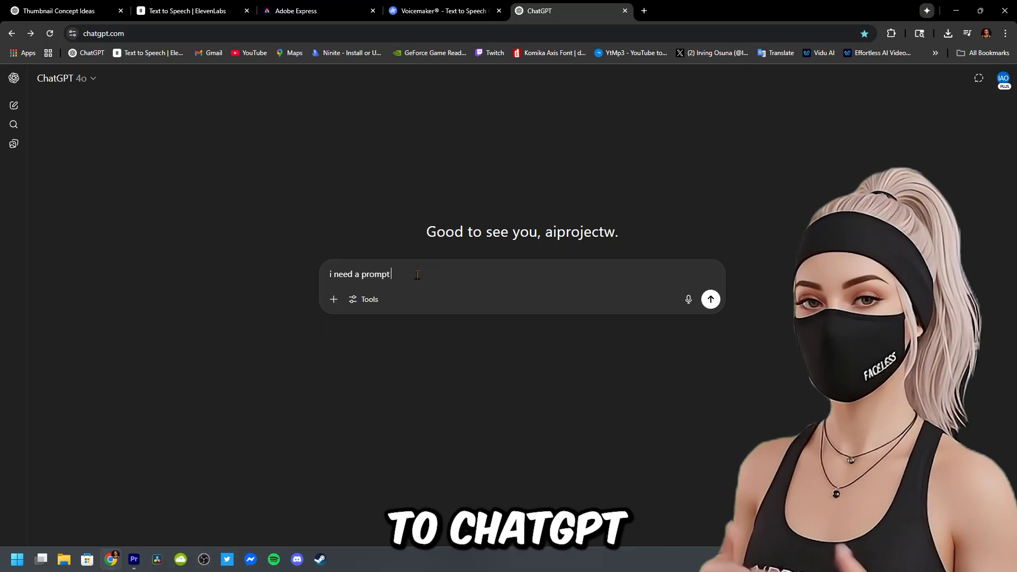
text( for a voice over an)
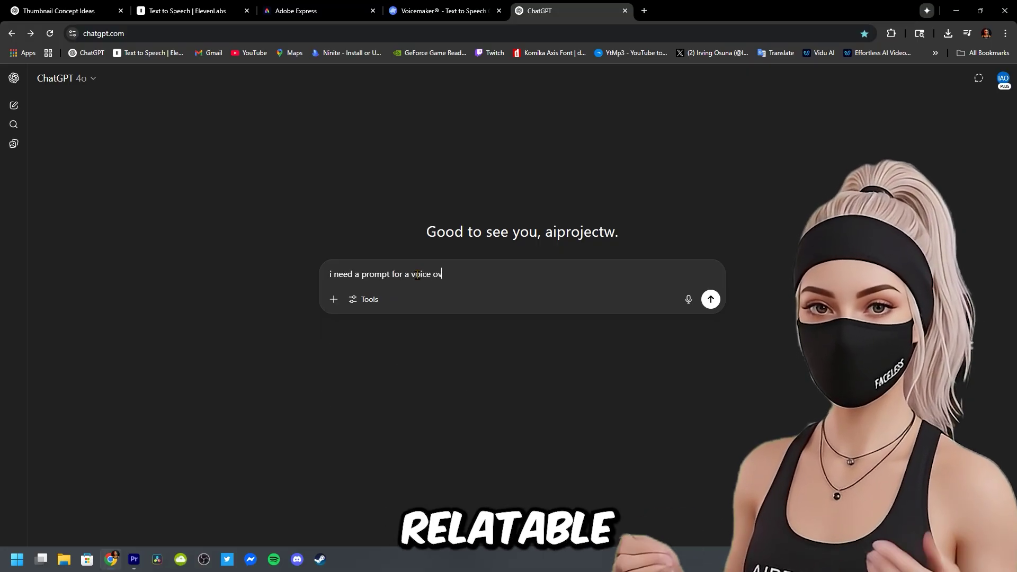
text(d i w)
text(ant 5 funny and relatable jokes or short skits.)
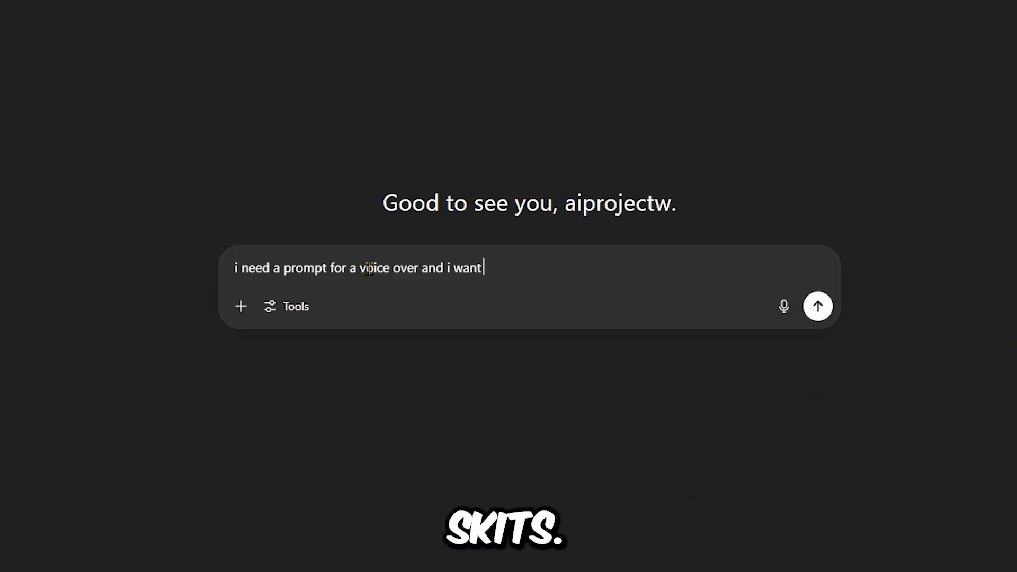
key(shift+Return)
text(Make sure they’re short and punchy)
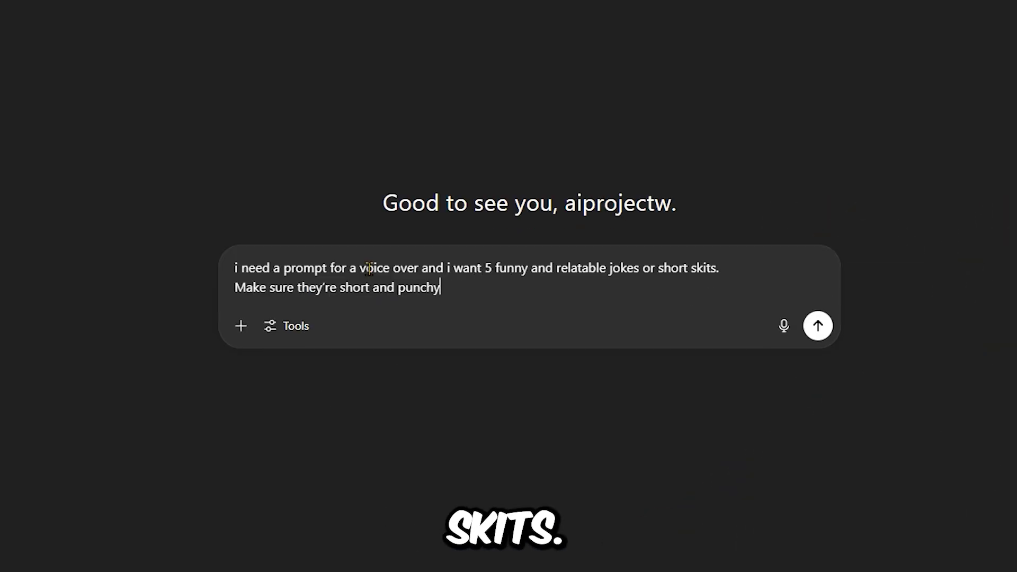
key(Return)
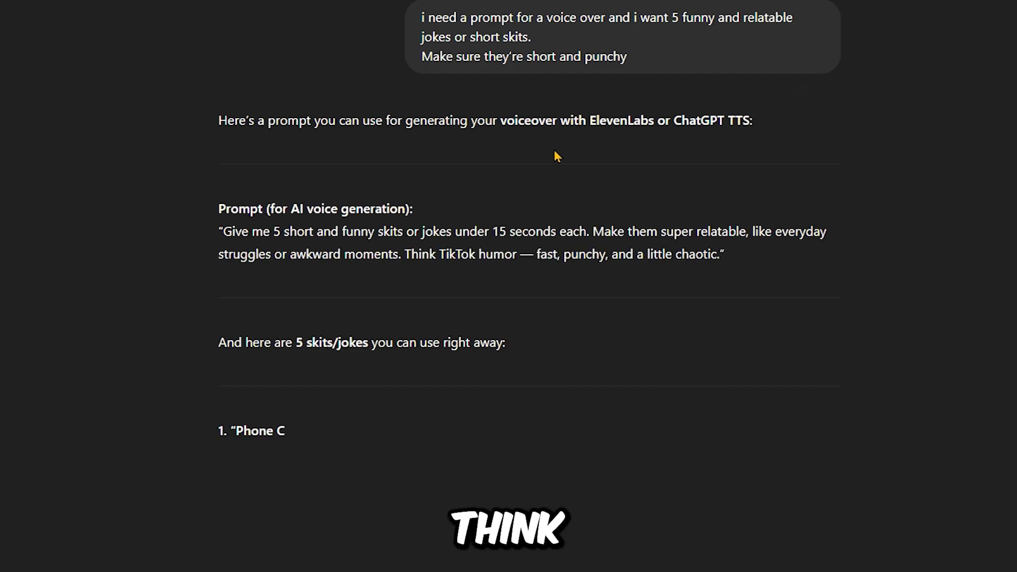
- Copy skit 1's 'Phone Charger Thief' voiceover line for pasting into Voicemaker
scroll(330, 223, down, 6)
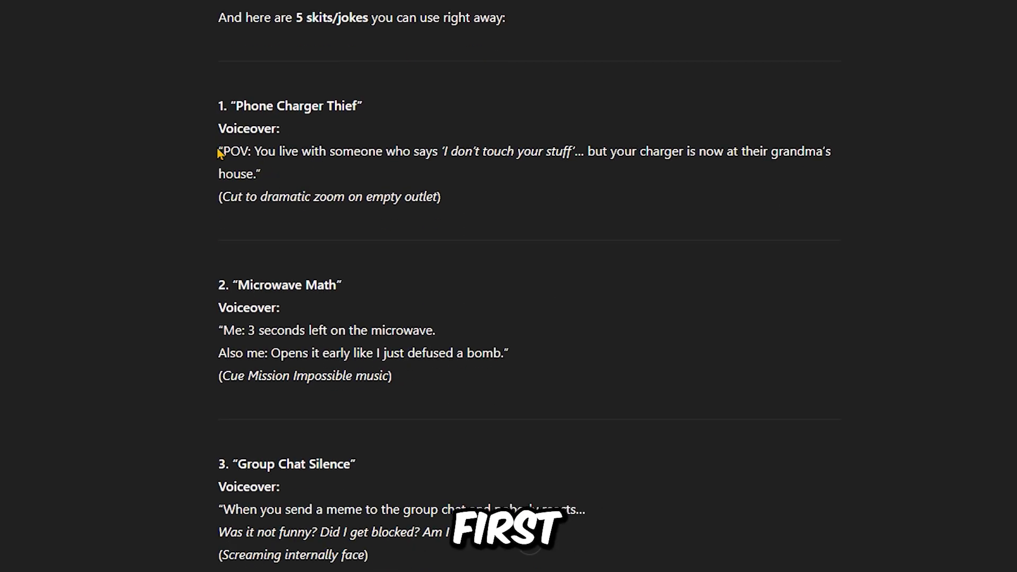
drag(722, 149, 461, 191)
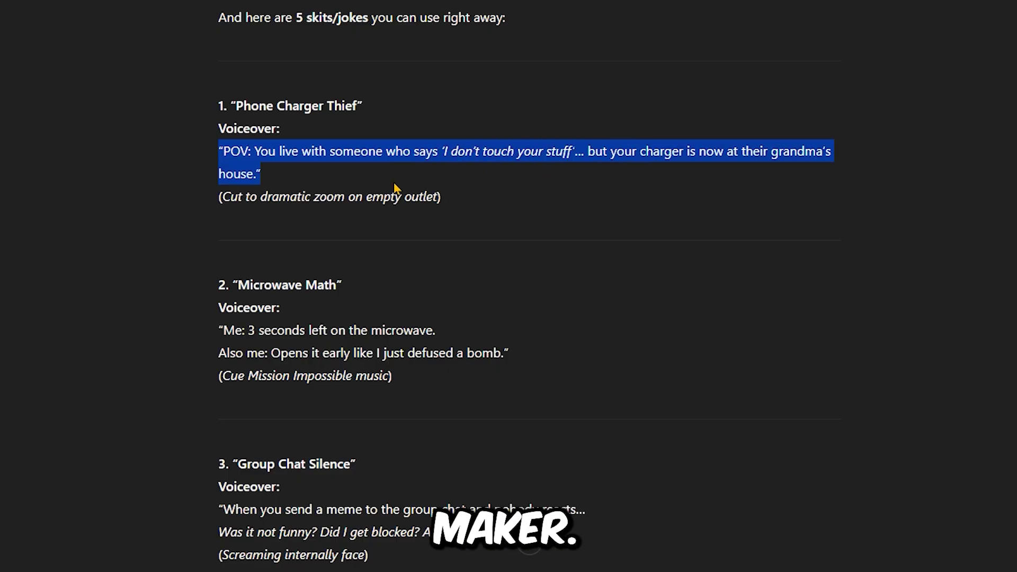
right_click(450, 165)
right_click(277, 322)
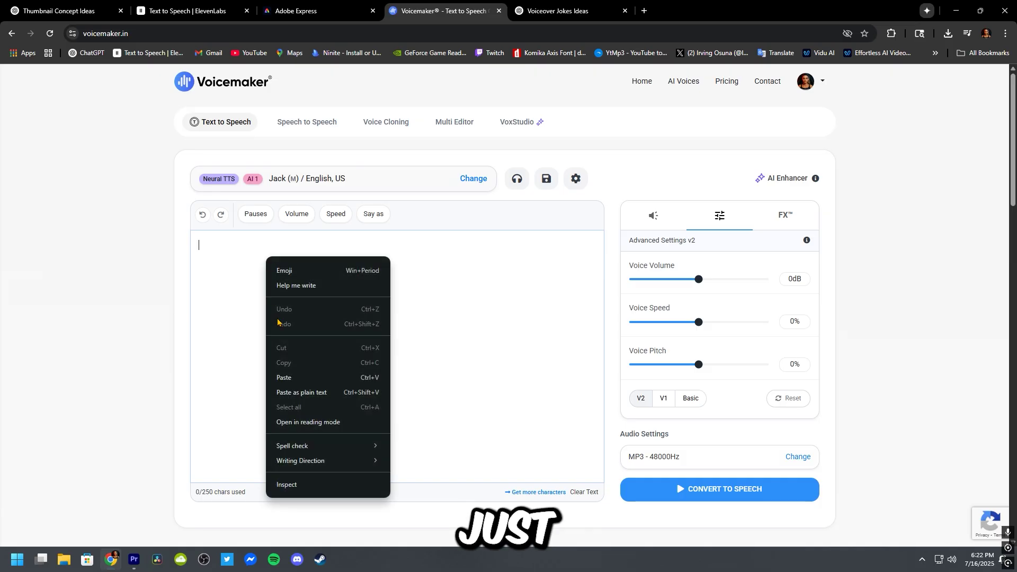
- Paste the phone-charger line into Voicemaker and convert it to speech with the Jack voice
click(289, 377)
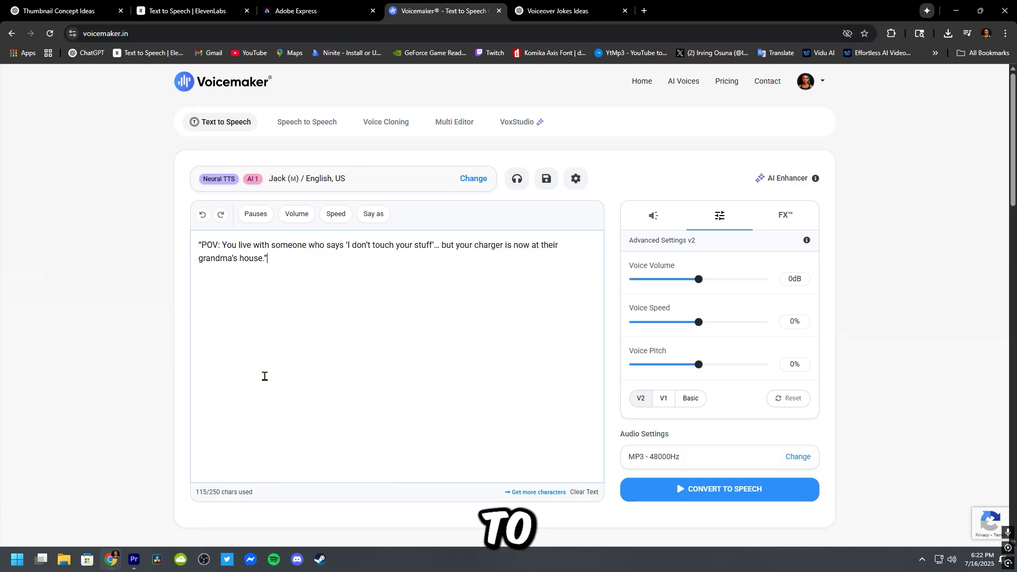
click(738, 488)
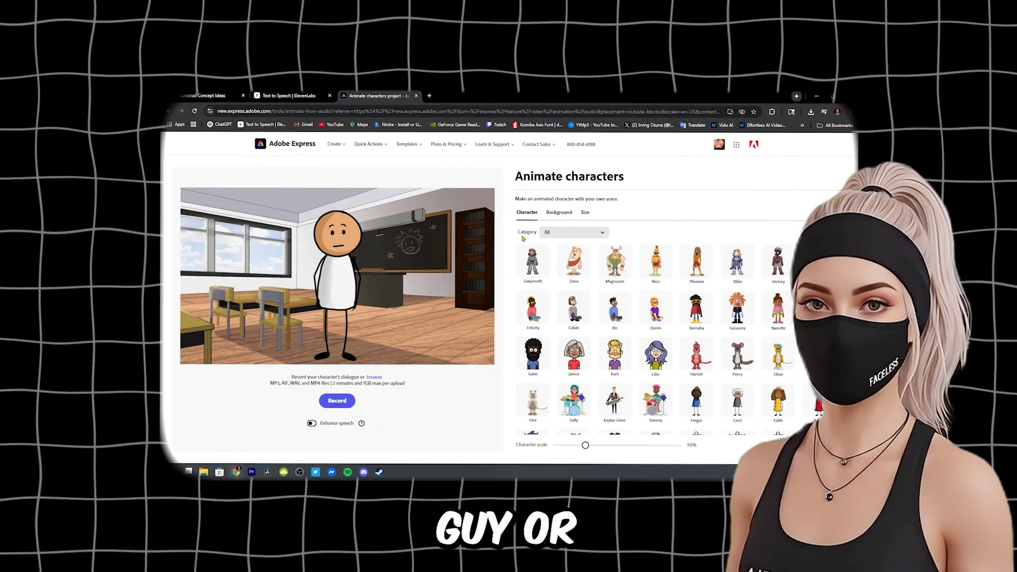
- Preview Shorts 9:16, then size the classroom scene to YouTube Landscape 16:9, 1920 x 1080
scroll(625, 327, down, 5)
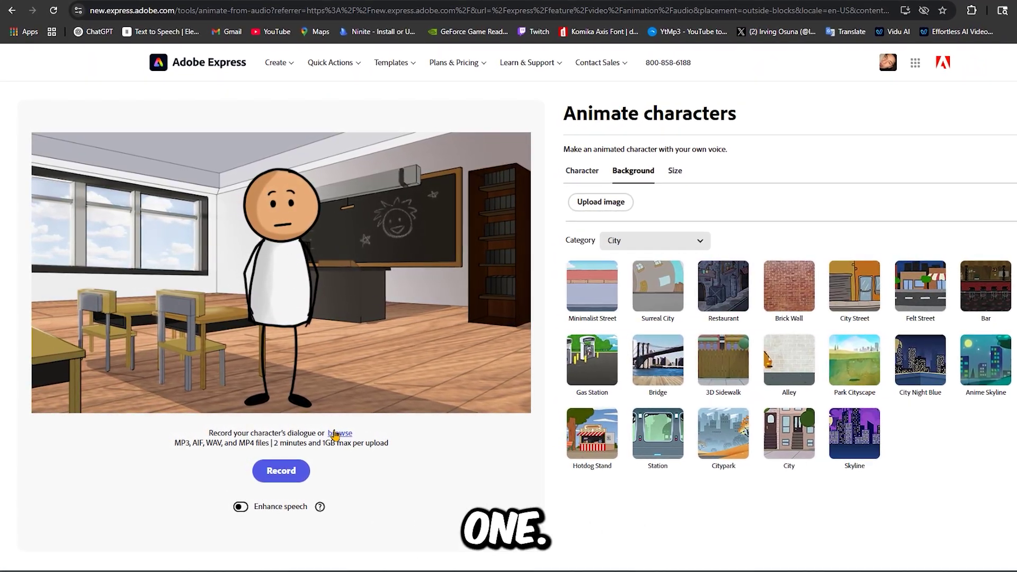
click(673, 172)
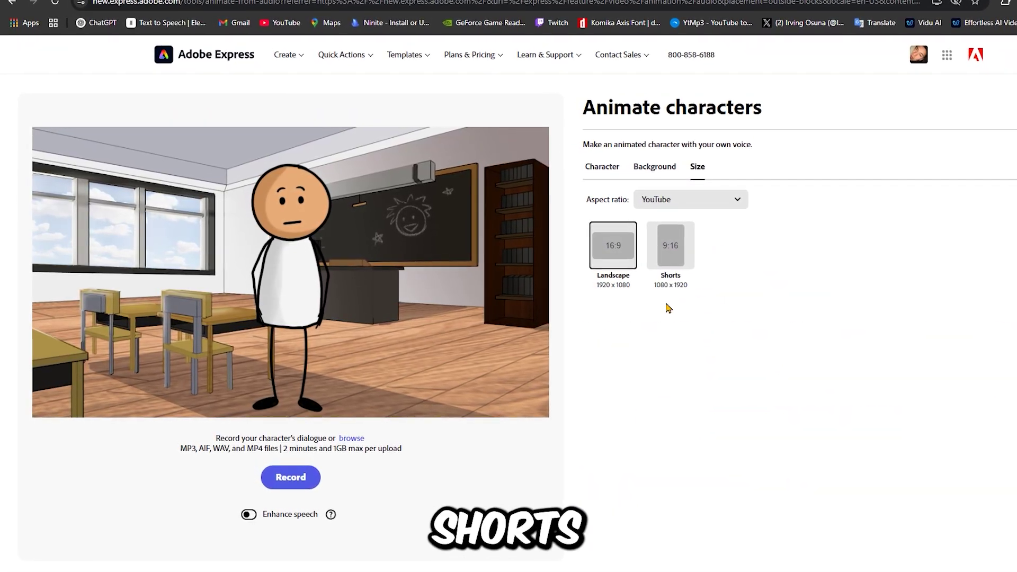
click(682, 260)
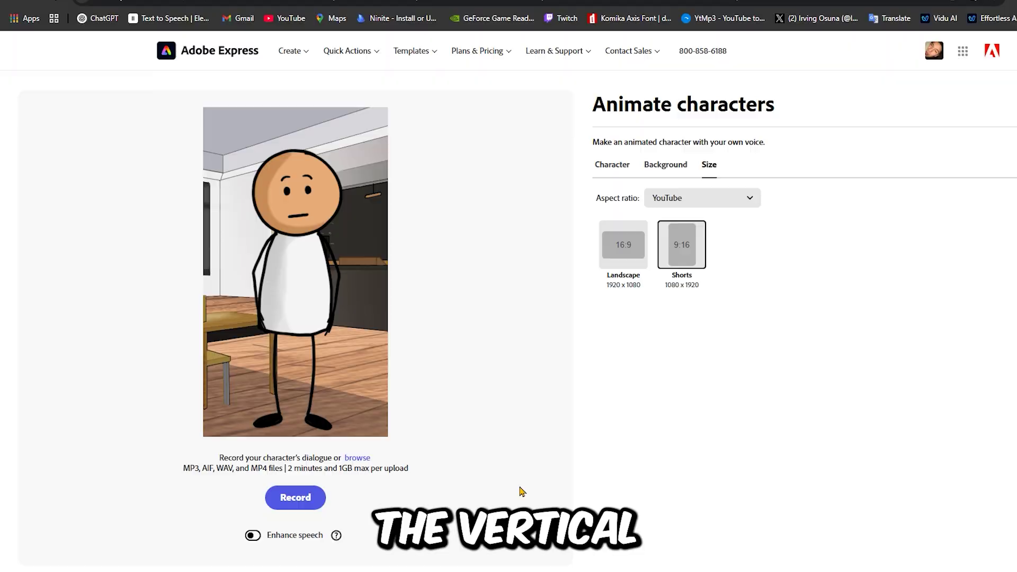
click(636, 268)
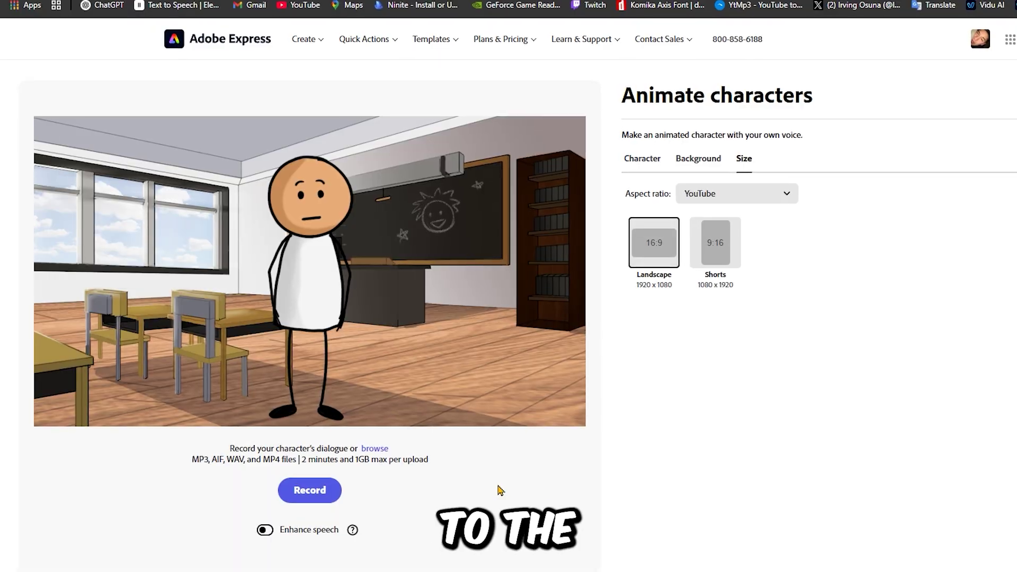
- Upload the Voicemaker voiceover file from Downloads to animate the Sticky classroom stick figure
click(388, 453)
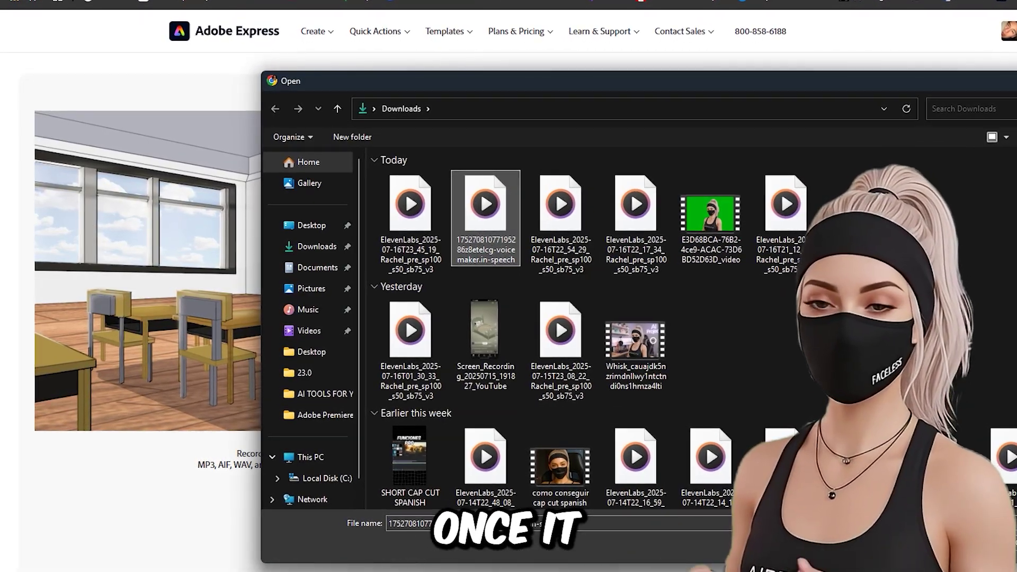
key(Return)
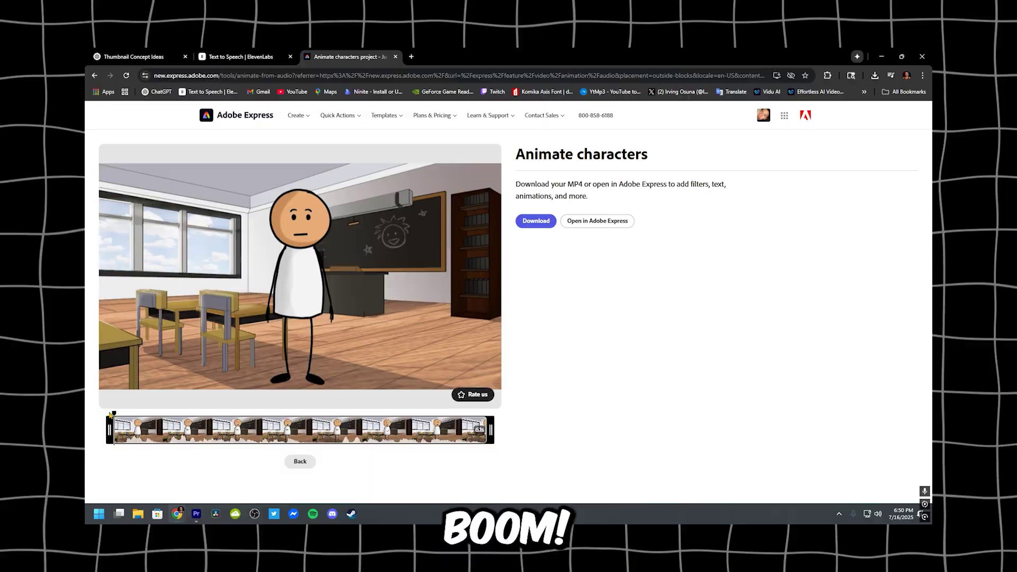
- Play the generated Sticky classroom animation preview
click(301, 277)
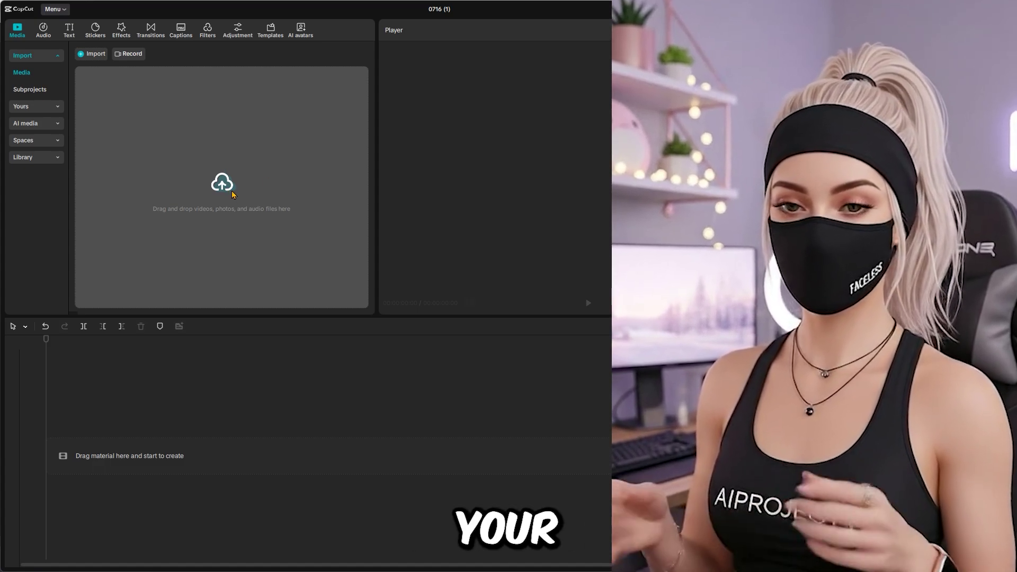
- Import the Sticky classroom clip onto the timeline and generate English auto captions from it
click(232, 194)
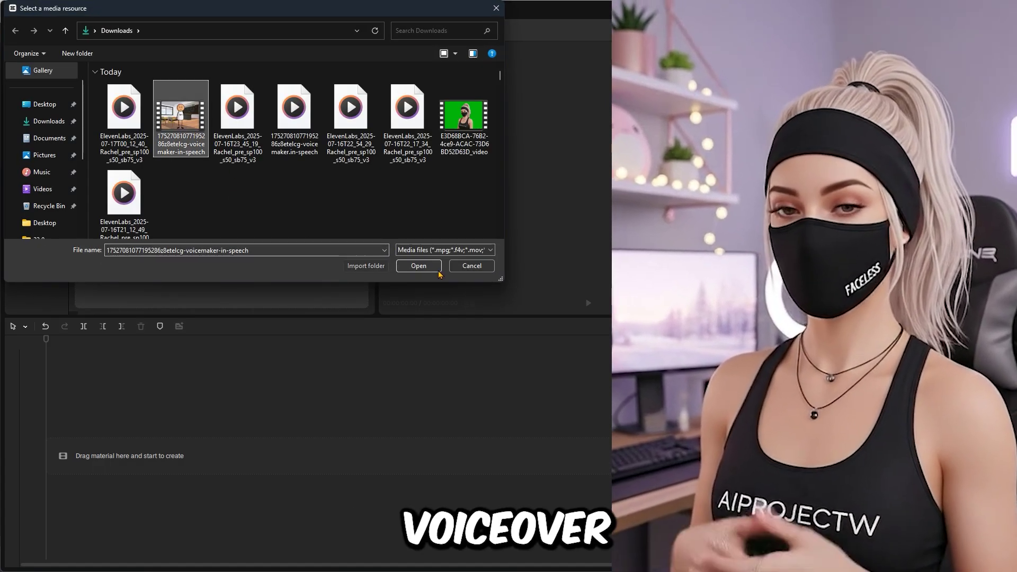
click(438, 270)
drag(113, 113, 129, 455)
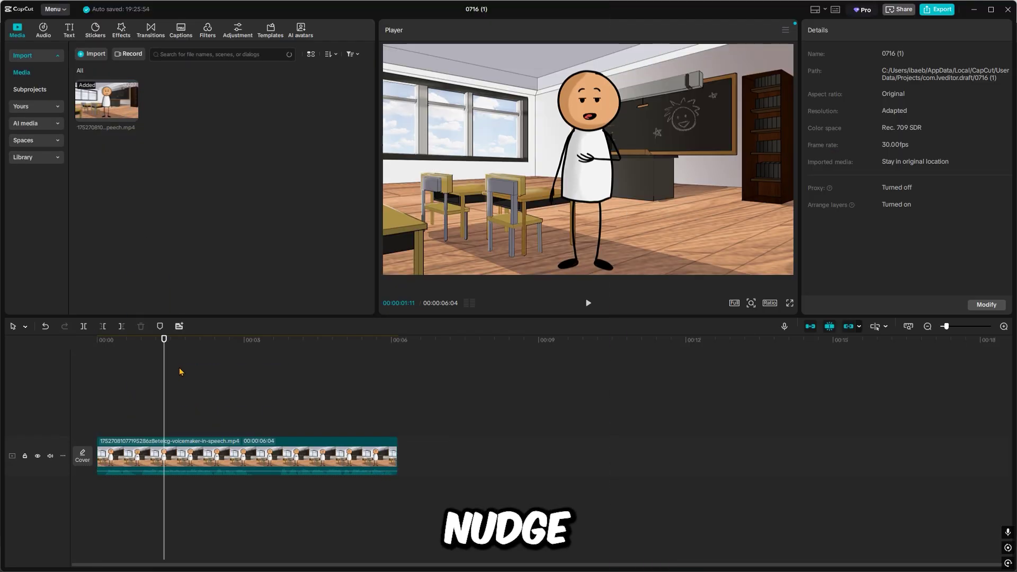
click(180, 31)
click(348, 304)
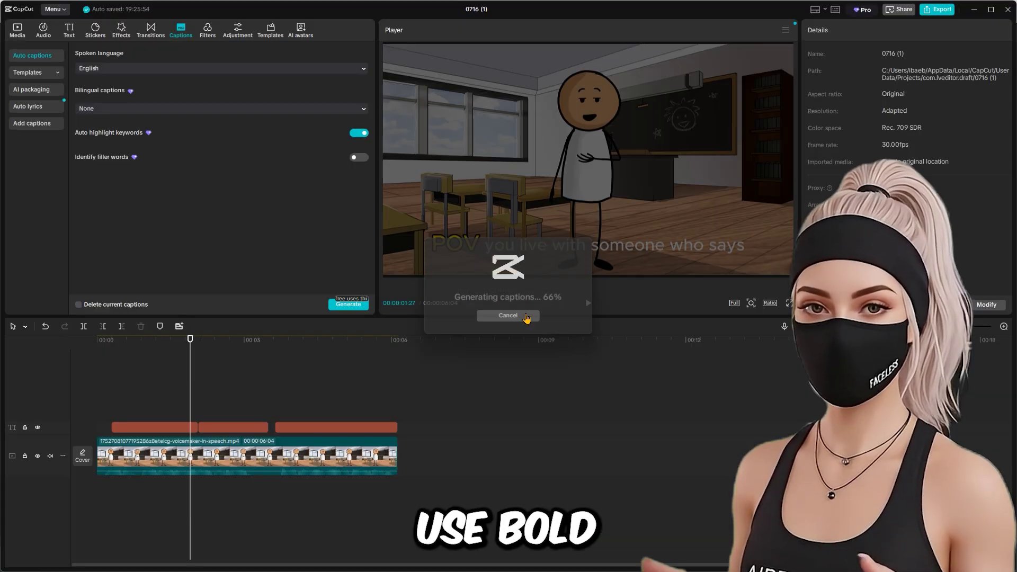
- Check the captions near the clip's end, then add Film Background Drone music and trim it shorter
drag(112, 345, 393, 344)
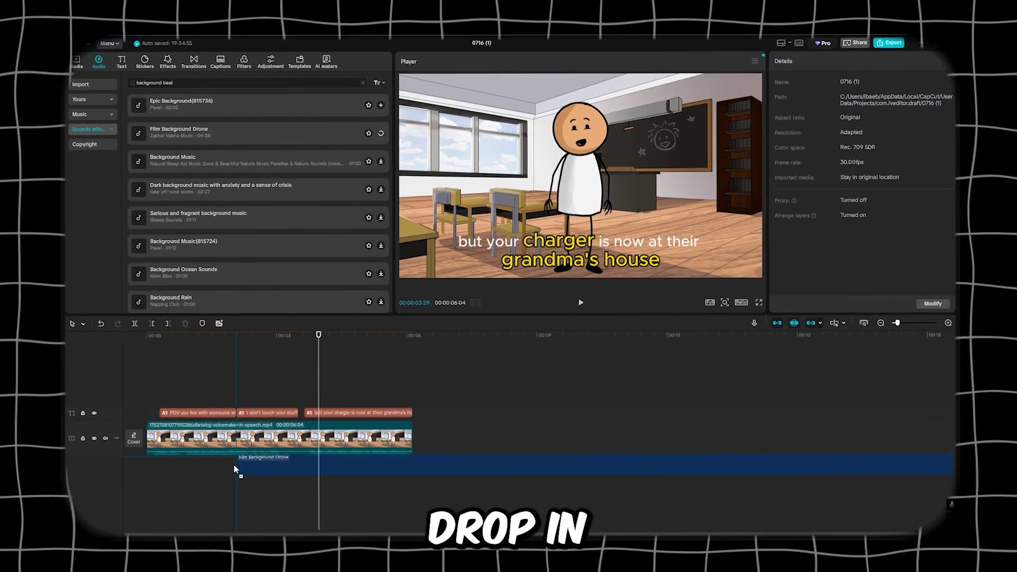
click(440, 464)
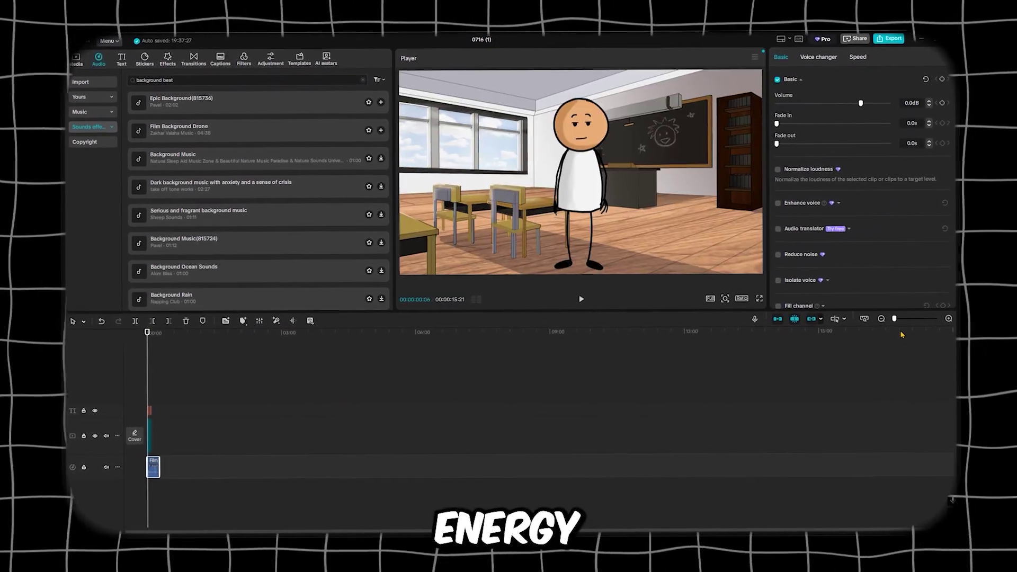
drag(900, 324, 912, 326)
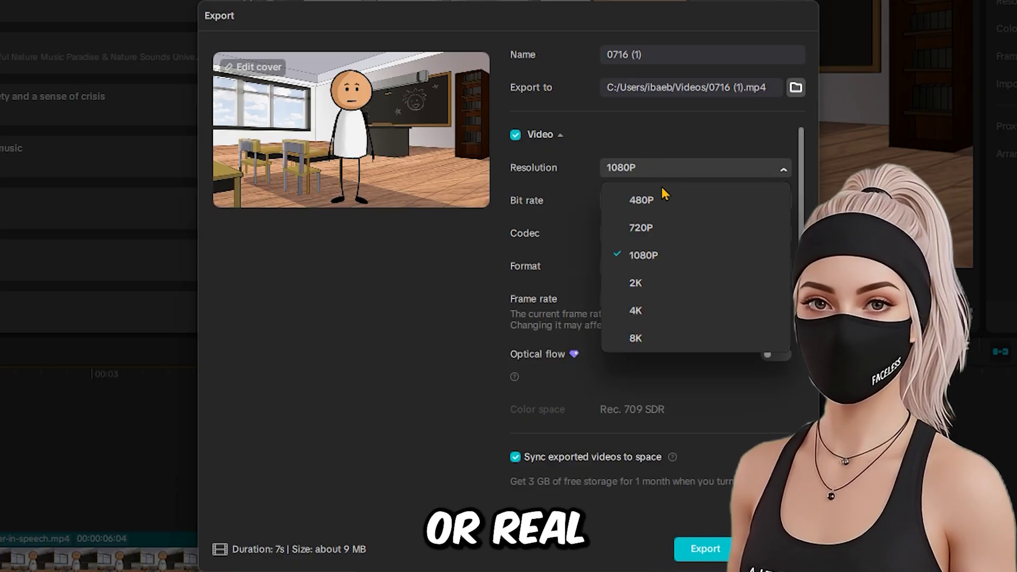
click(666, 255)
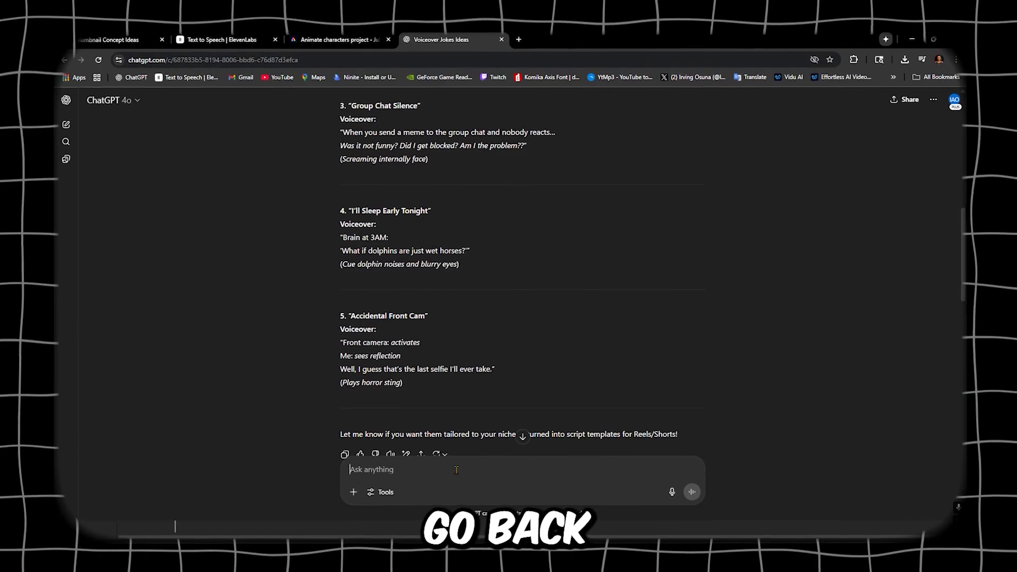
- Ask ChatGPT to 'give me a few more that are funny and trending' and scroll through the reply
text(give me a few more that are )
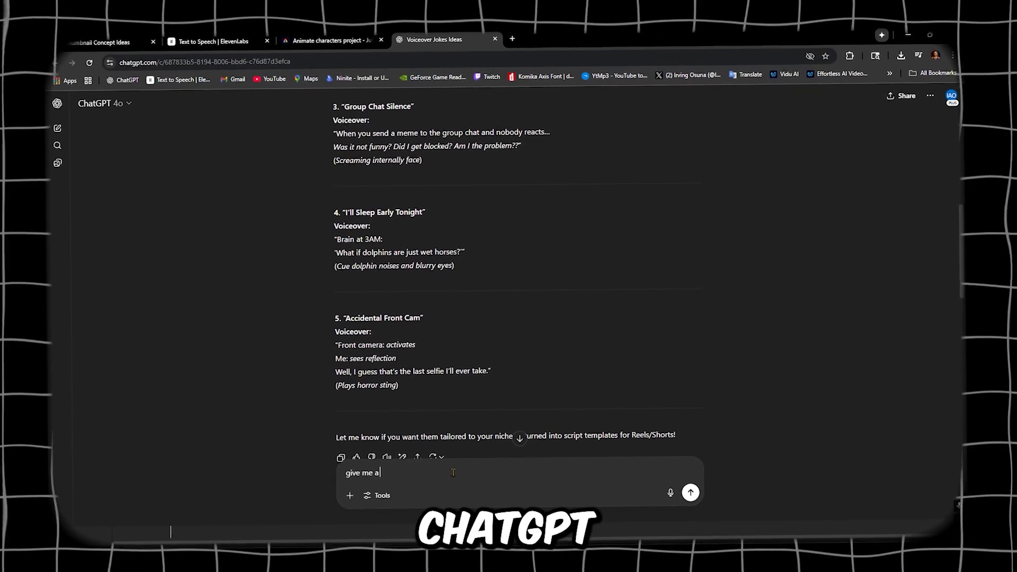
text(funny and trending)
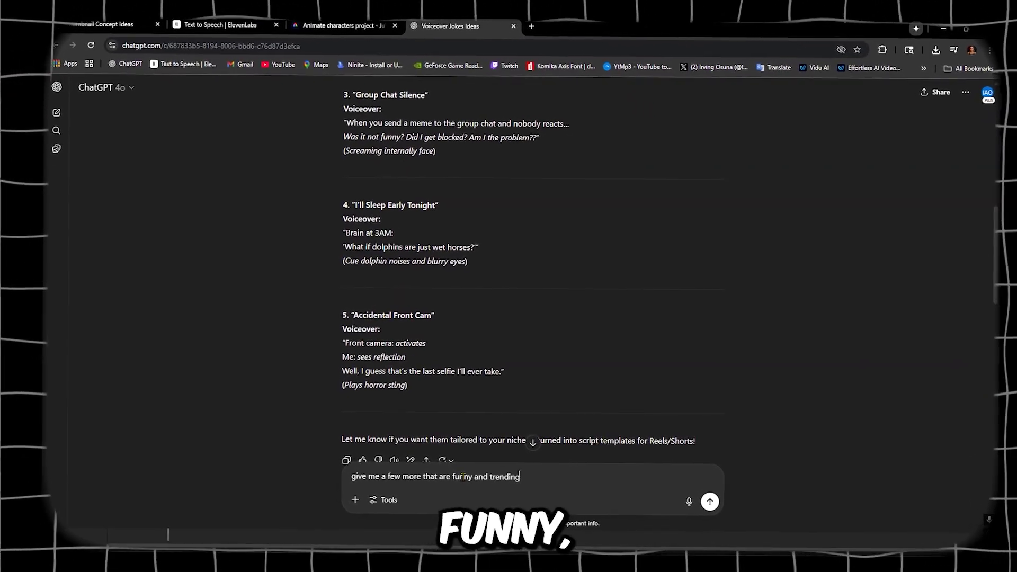
key(Return)
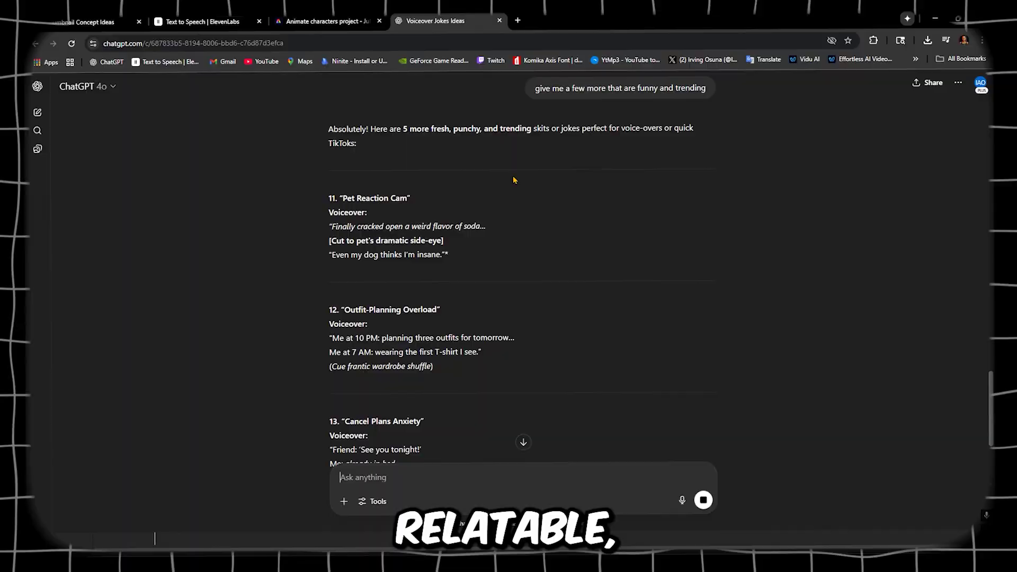
scroll(523, 214, down, 1)
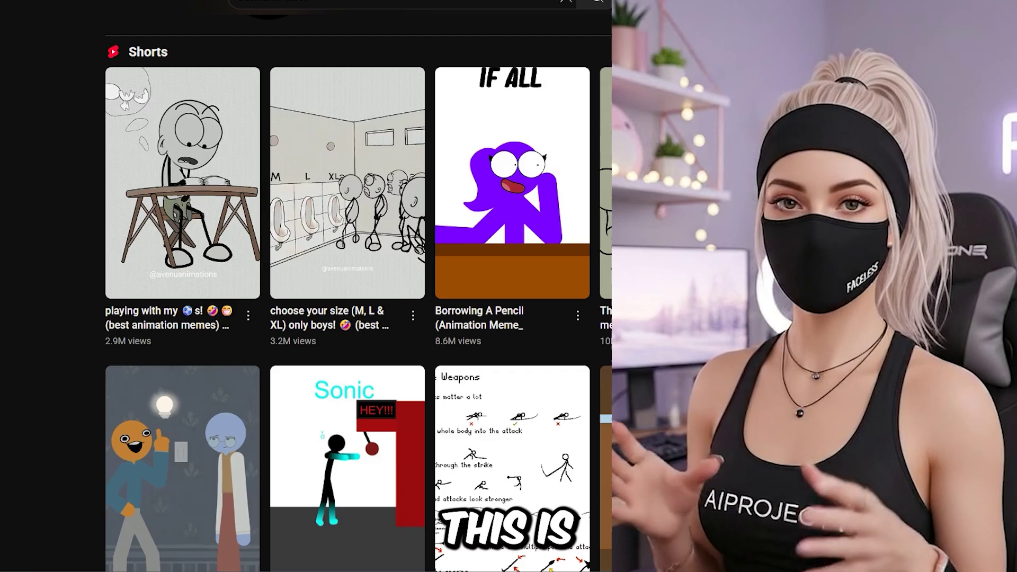
scroll(589, 419, down, 2)
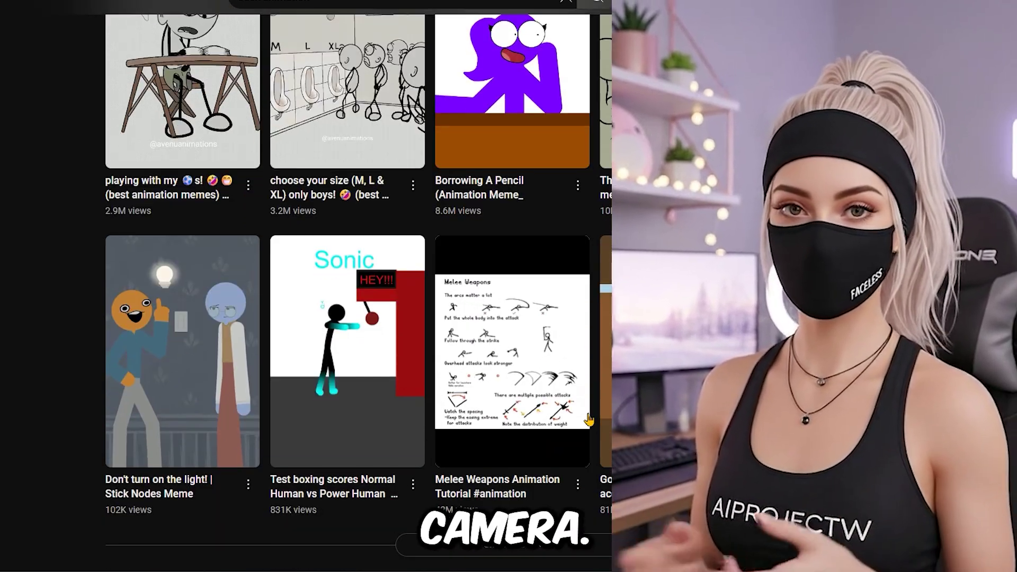